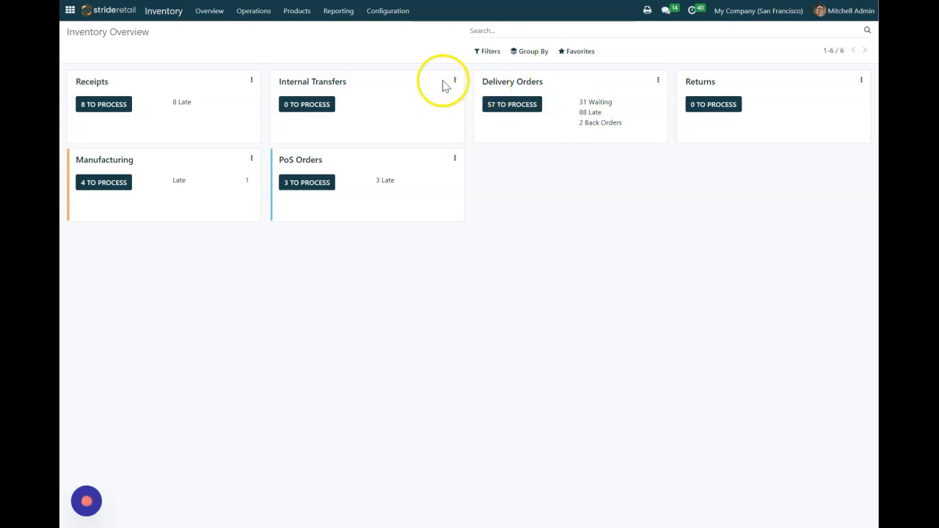
Step: Open Inventory Adjustments and apply a custom filter for records whose Quantity is less than or equal to 0
click(252, 13)
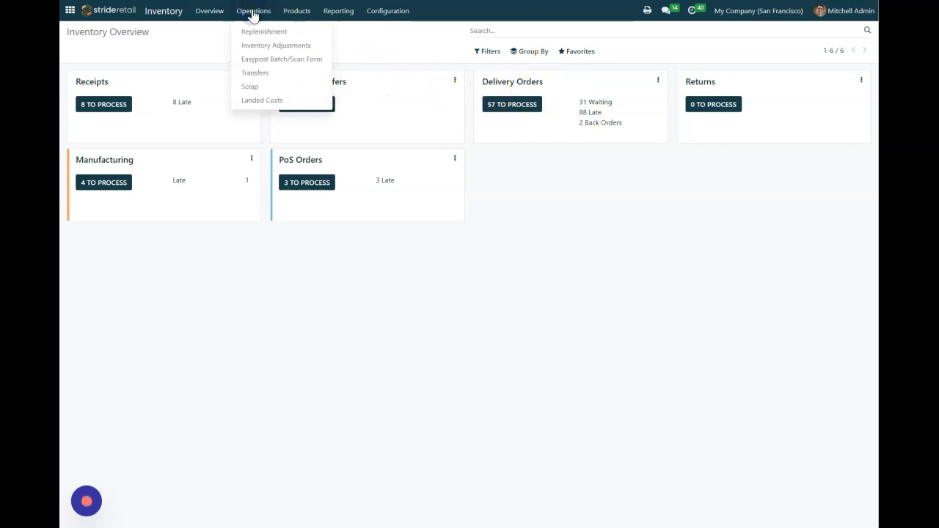
click(275, 47)
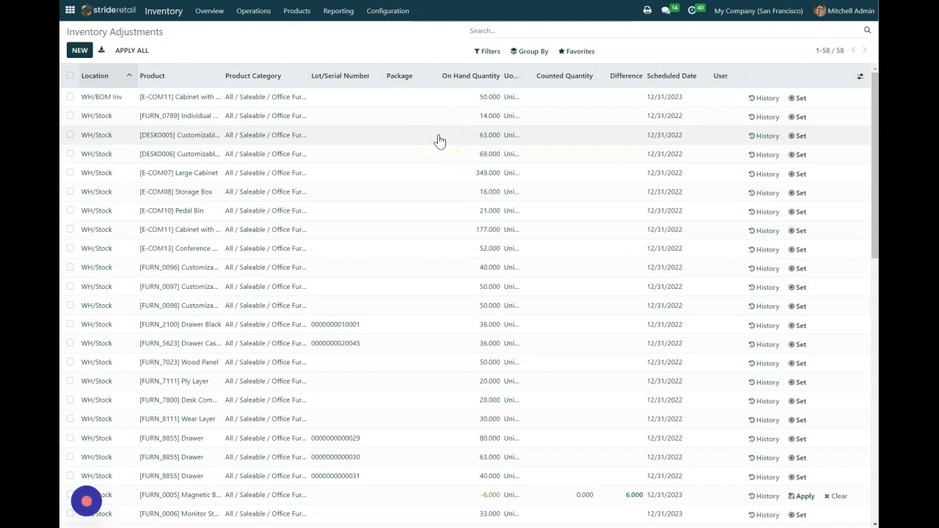
click(484, 52)
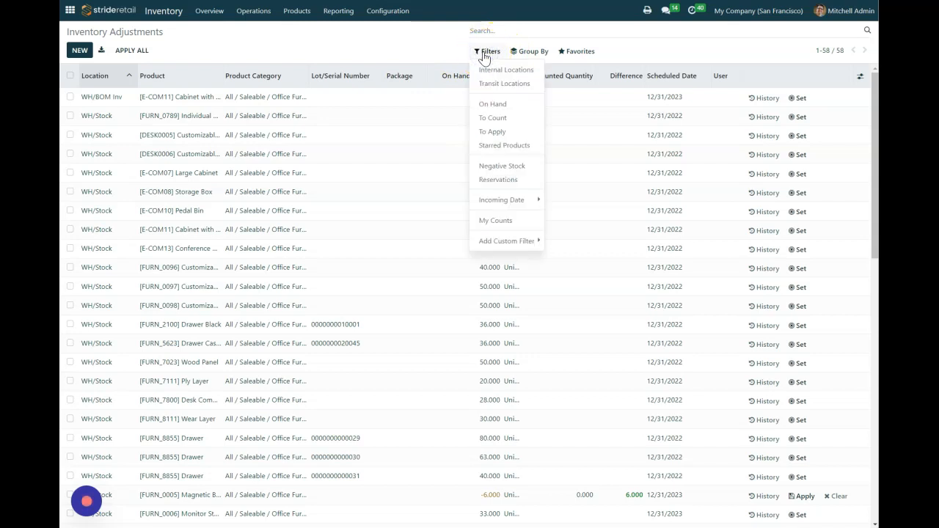
click(499, 242)
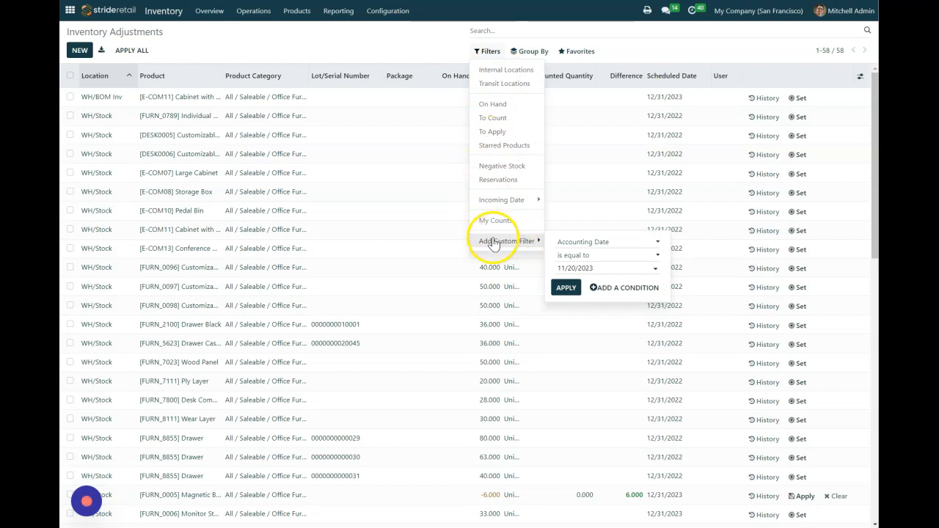
click(587, 245)
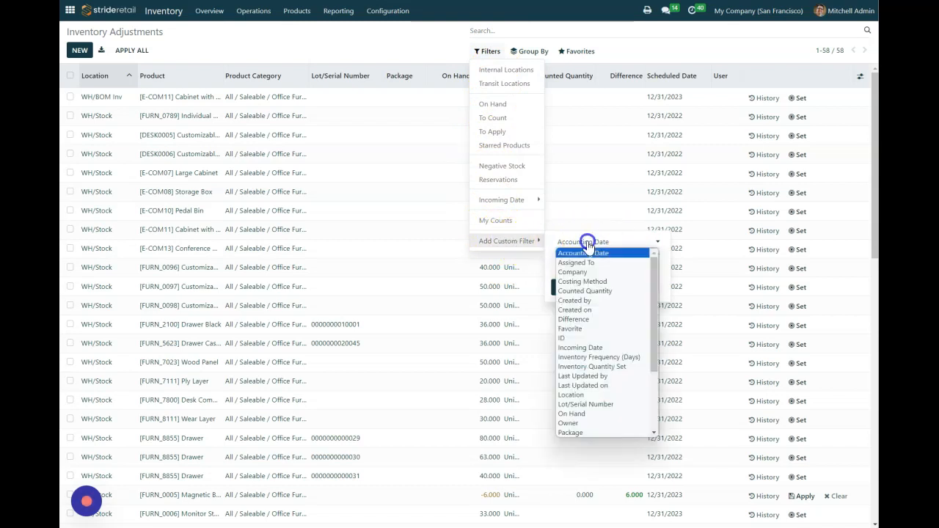
scroll(639, 388, down, 4)
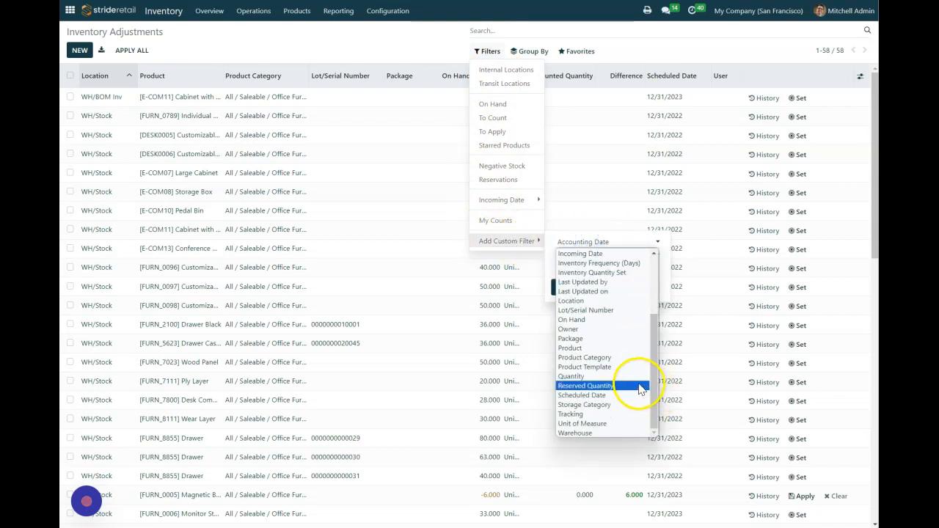
click(587, 377)
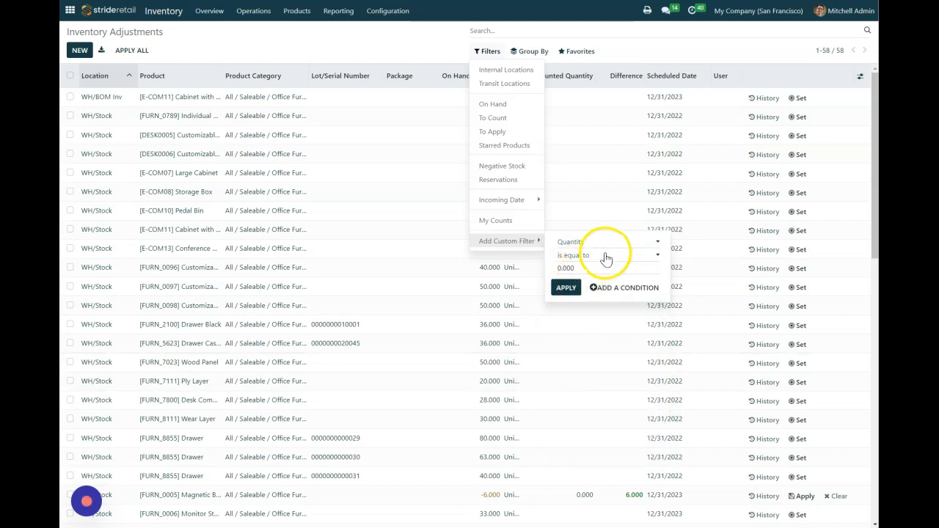
click(606, 257)
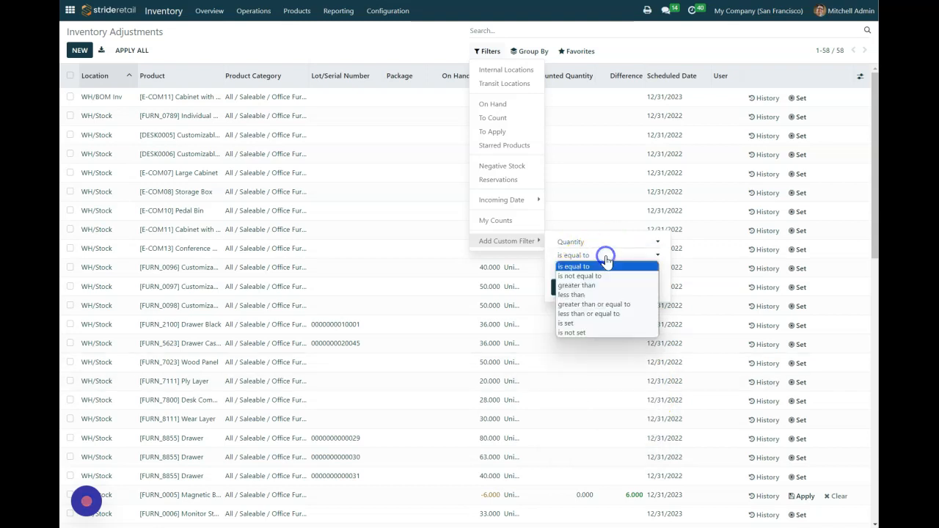
click(606, 313)
click(565, 287)
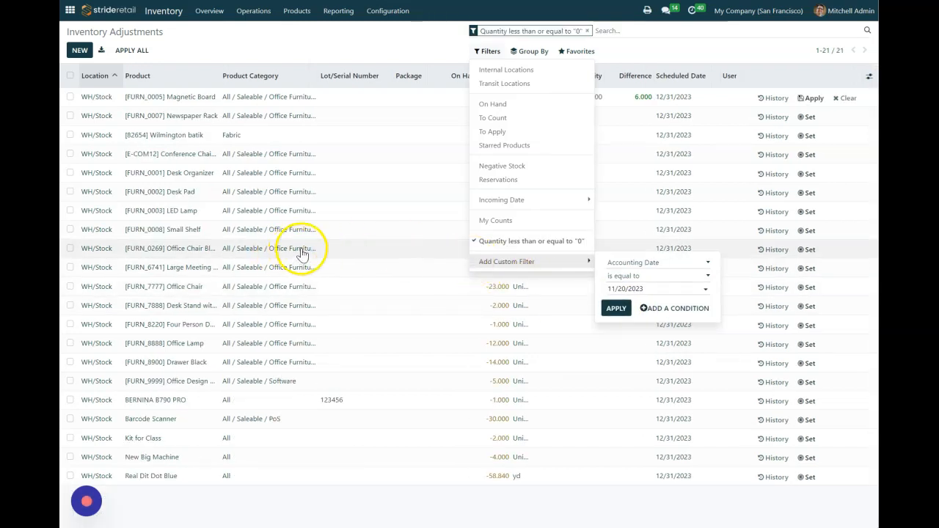
click(352, 39)
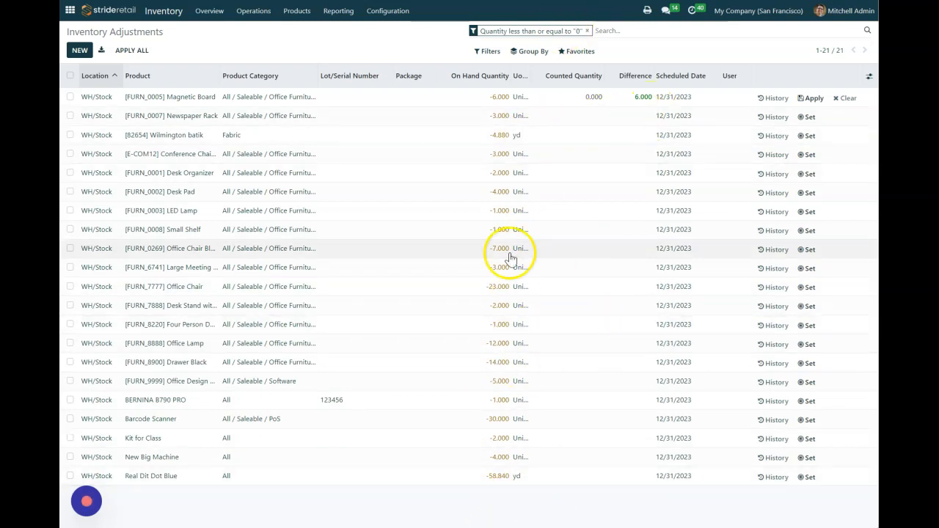
Step: Select all filtered records and start a data export with the import-compatible update option enabled
click(69, 77)
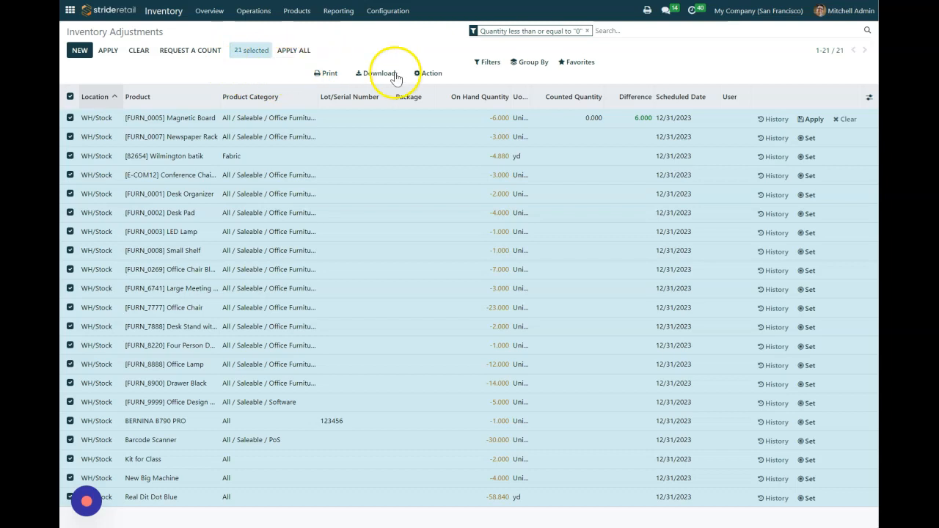
click(438, 77)
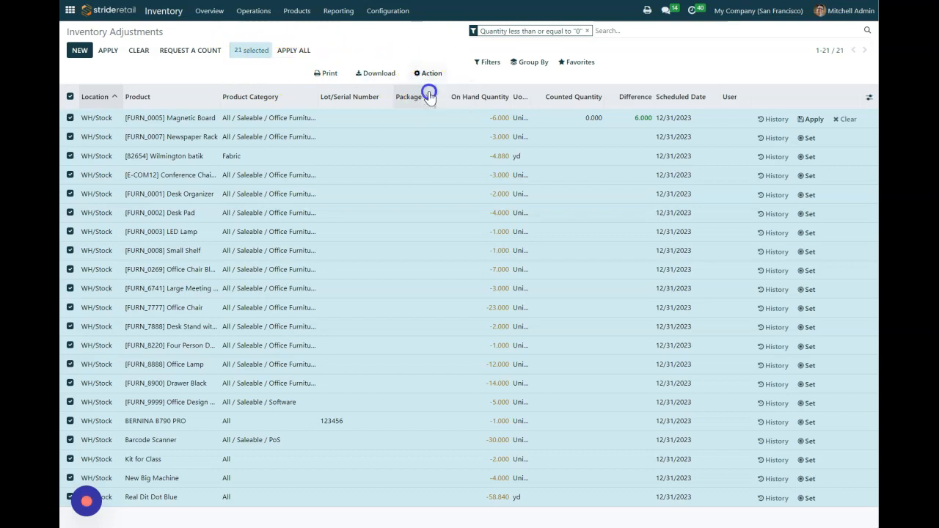
click(429, 94)
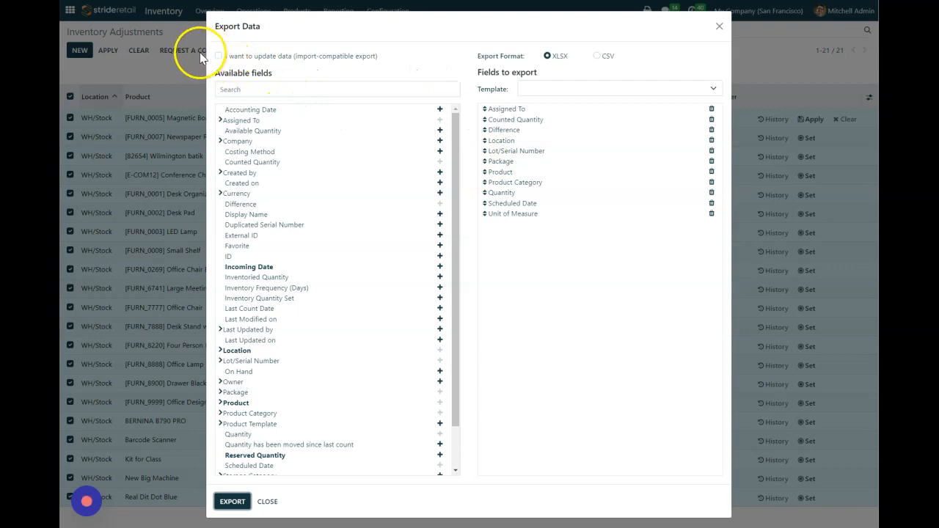
click(219, 55)
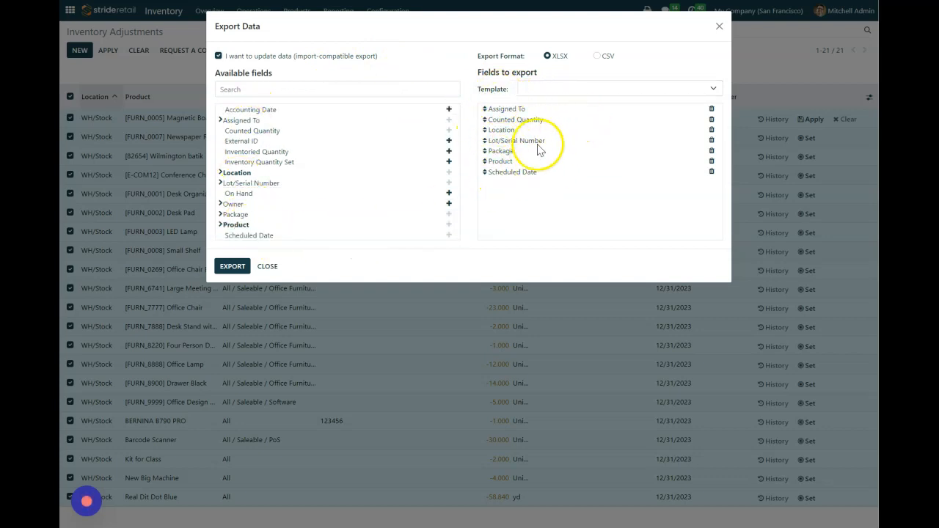
Step: Reduce the export fields to Product followed by Counted Quantity, and export the records in XLSX format
click(711, 109)
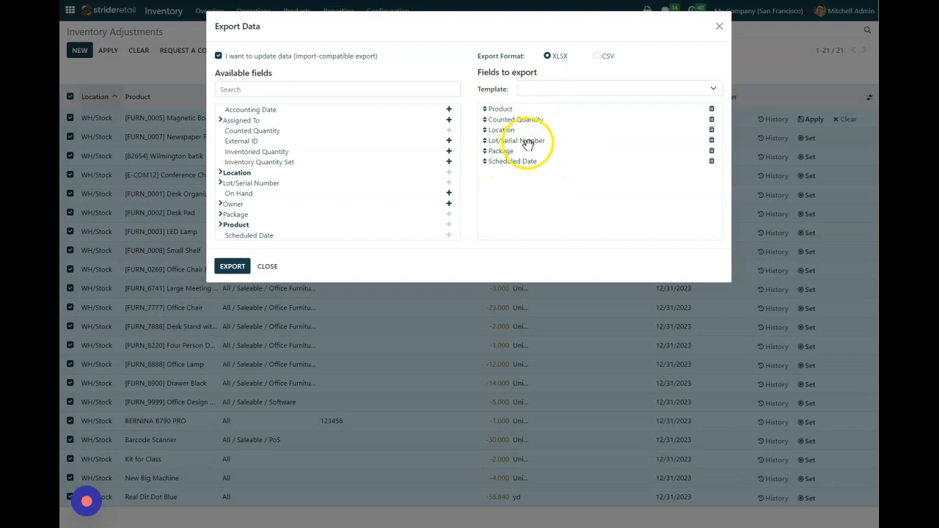
click(711, 132)
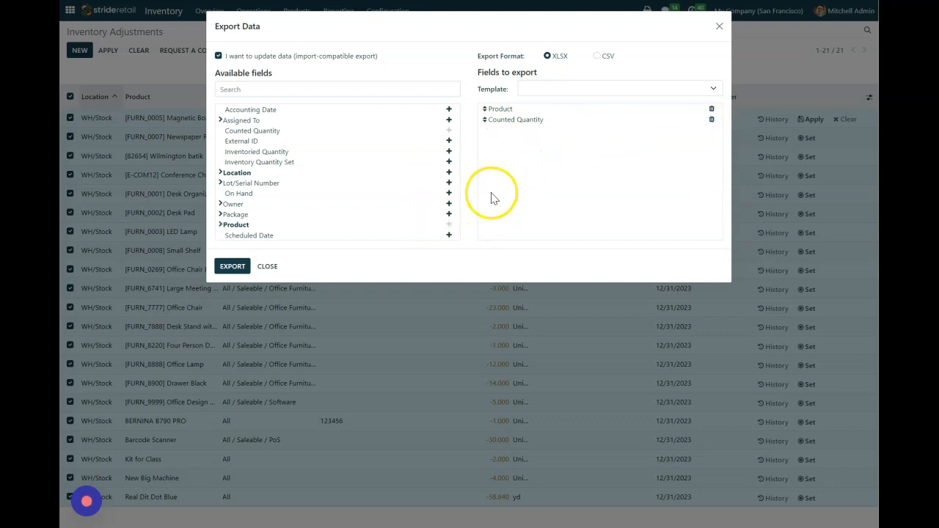
click(230, 270)
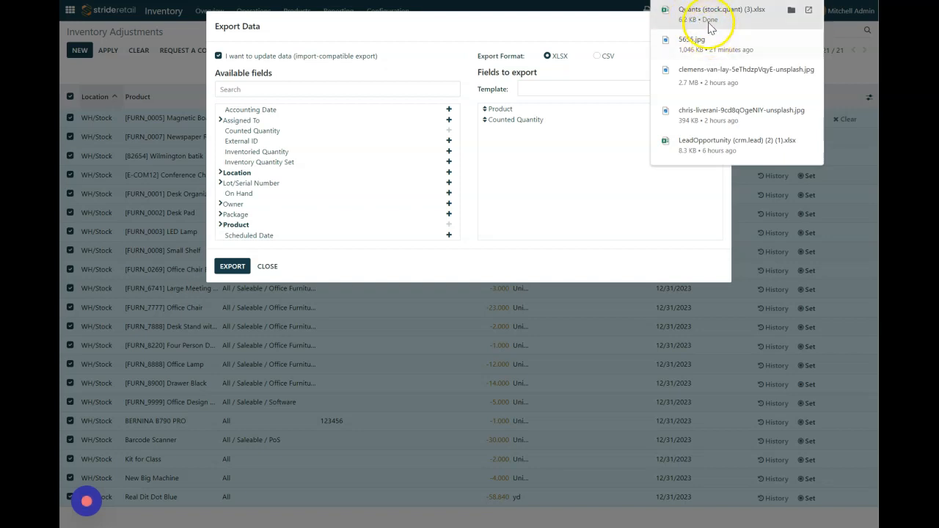
Step: Open the downloaded Quants (stock.quant) (3).xlsx file in Excel and enable editing
click(707, 15)
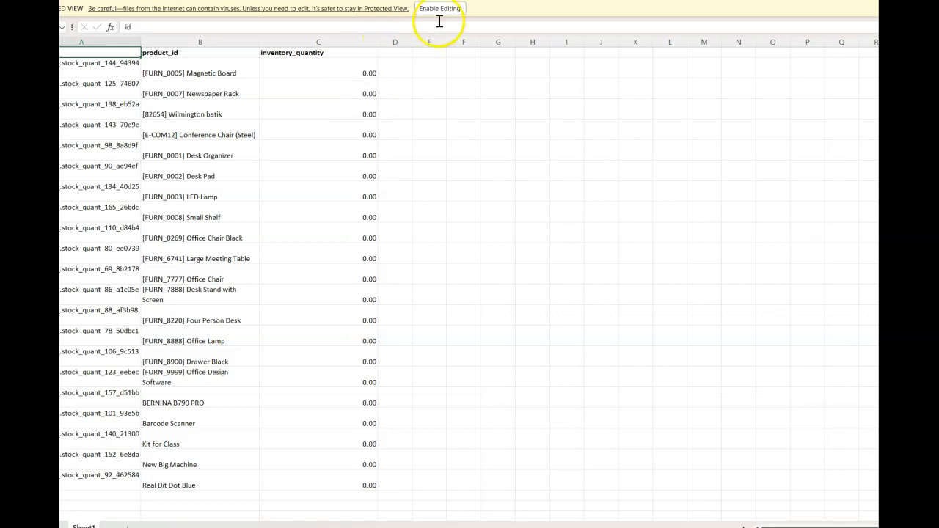
click(440, 8)
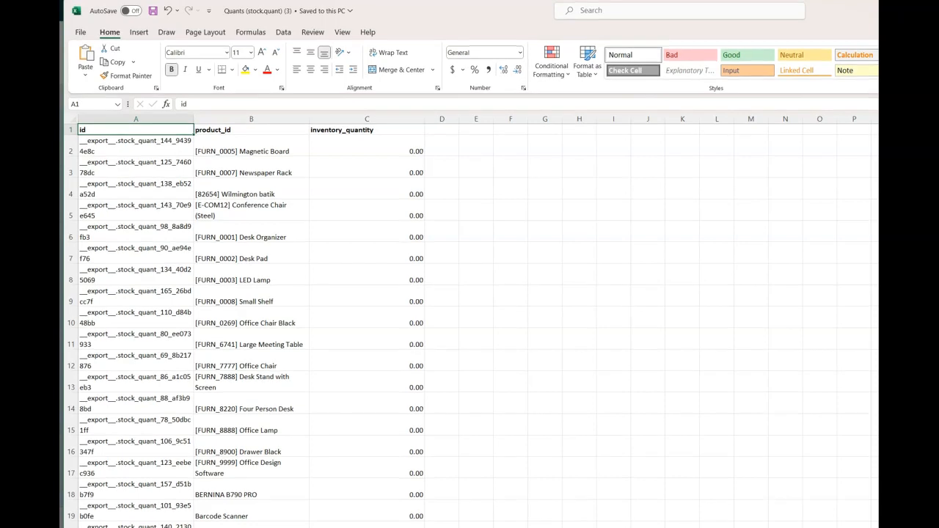
mouse_move(878, 223)
mouse_down()
mouse_move(838, 222)
mouse_move(875, 222)
mouse_up()
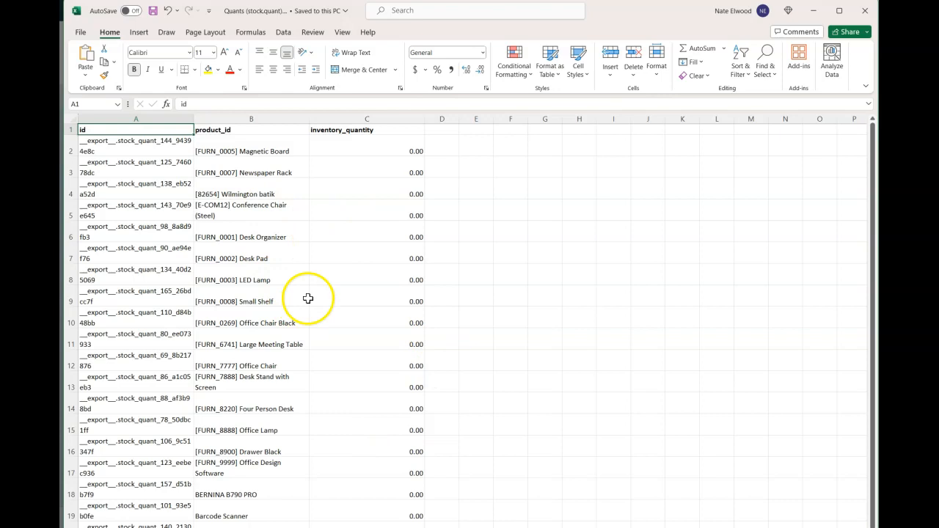
Step: Set inventory_quantity to 1 for Magnetic Board, 2 for Newspaper Rack and 1 for Conference Chair (Steel)
scroll(331, 228, down, 5)
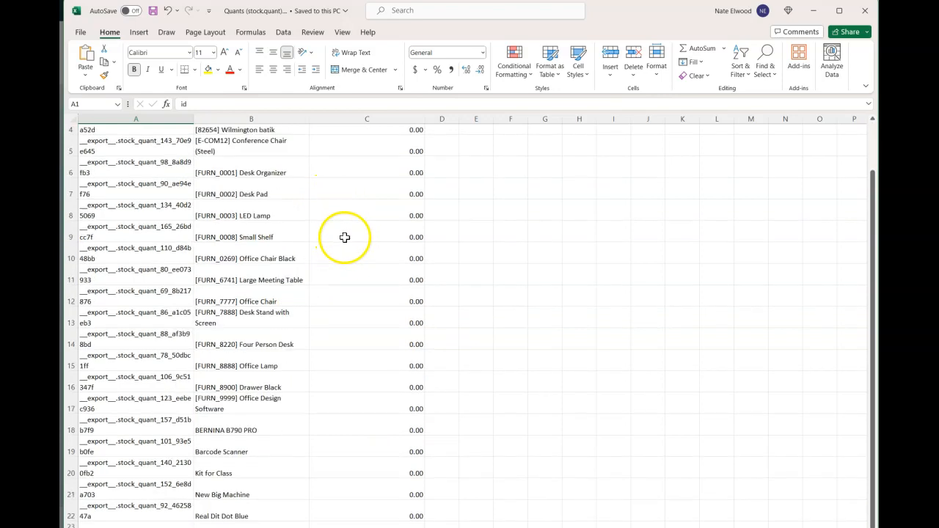
scroll(373, 250, up, 5)
click(363, 152)
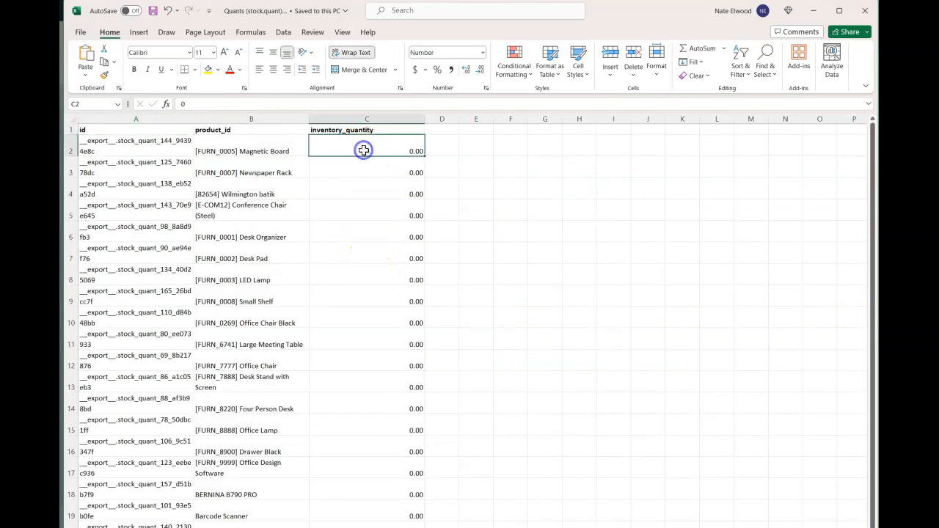
text(1)
key(Return)
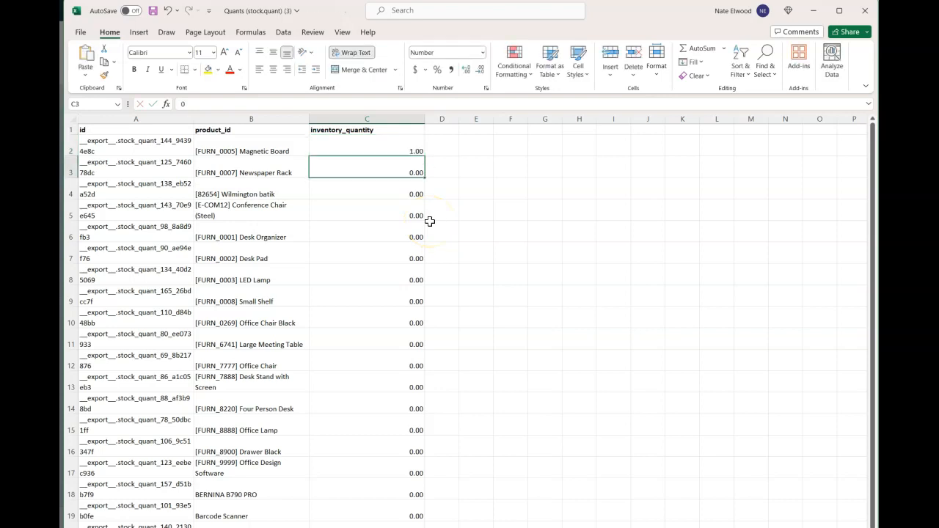
text(2)
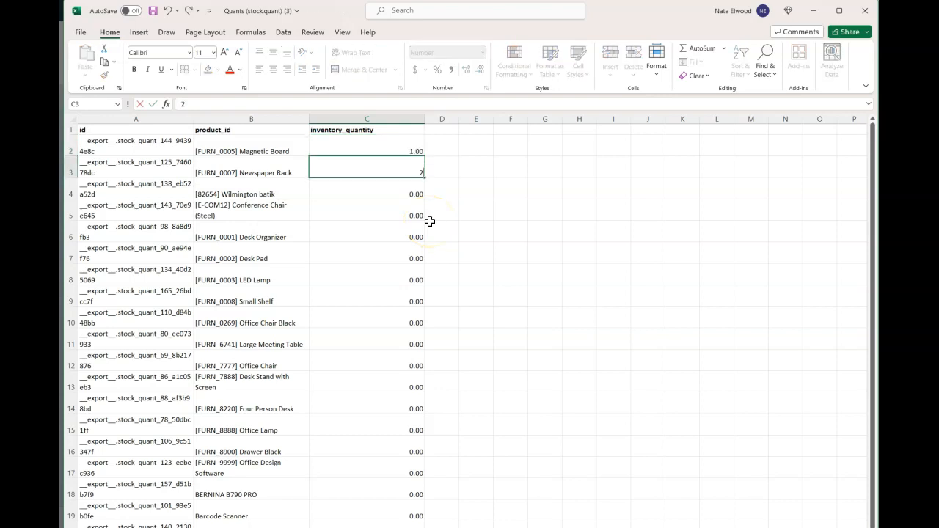
key(Return)
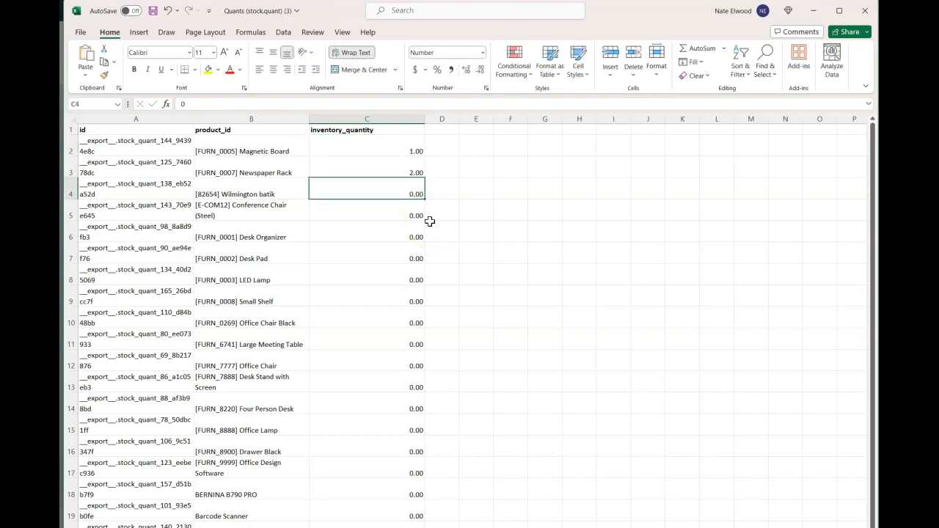
key(Return)
text(1)
key(Return)
Step: Set inventory_quantity to 1 for LED Lamp, 2 for Small Shelf, 1 for Office Chair Black and 5 for Office Chair
key(Return)
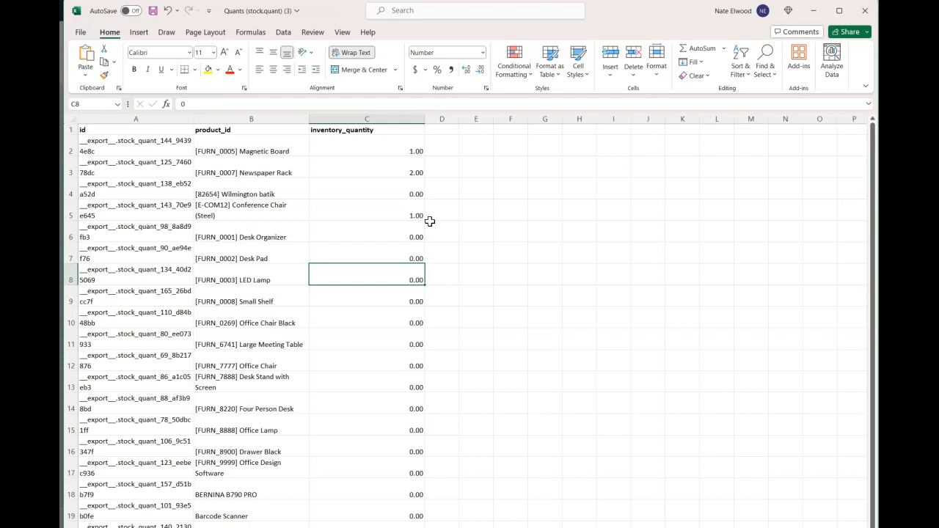
text(1)
key(Return)
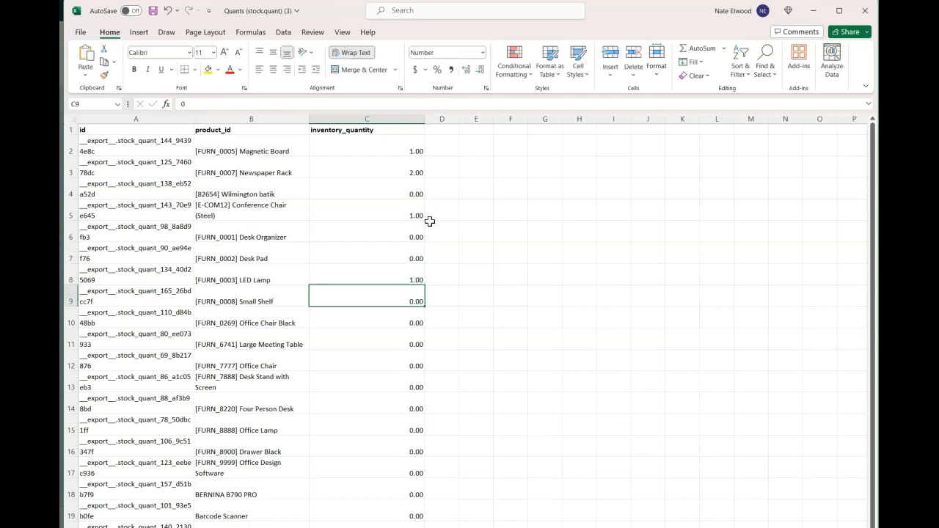
text(2)
key(Return)
text(1)
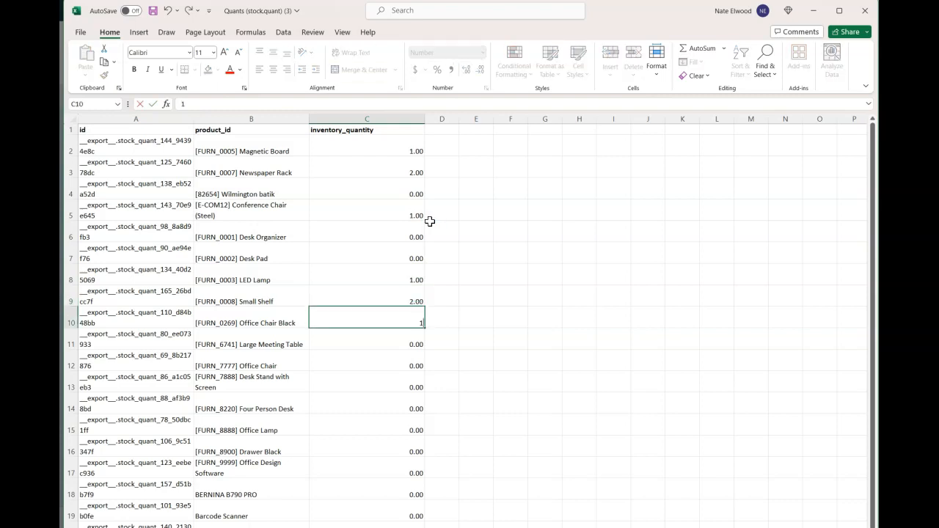
key(Return)
key(Return)
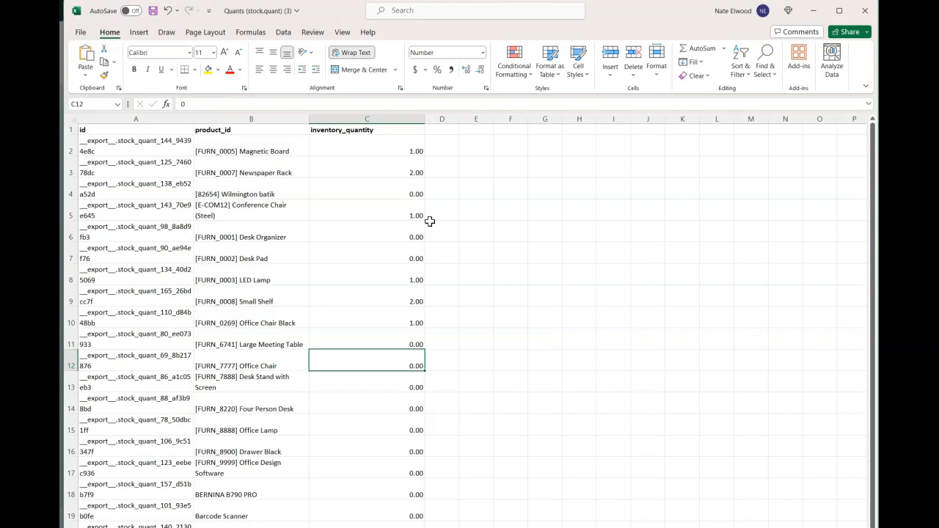
text(5)
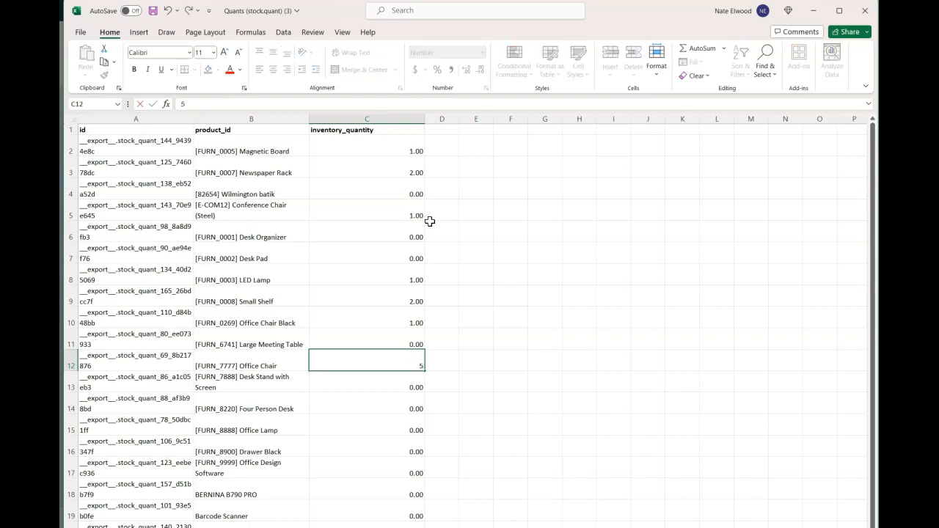
key(Return)
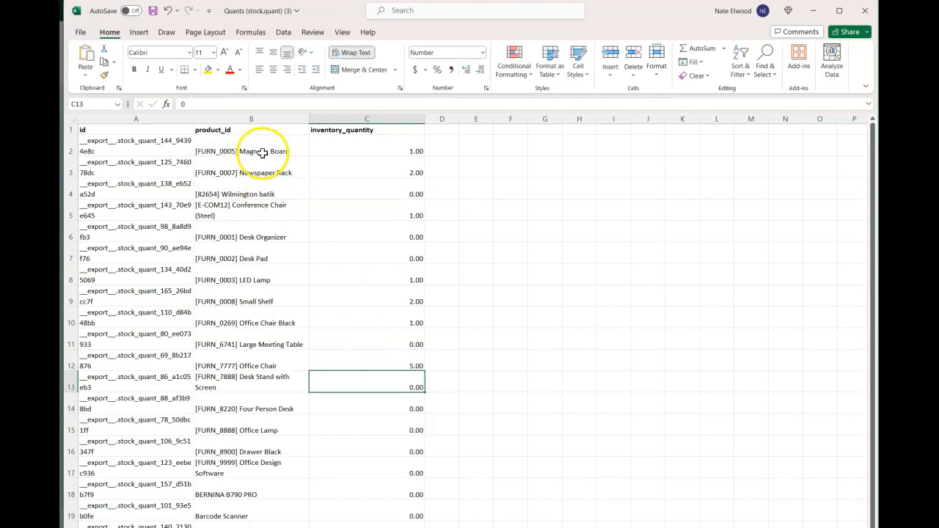
Step: Save the edited workbook and return to Odoo's Inventory Adjustments list, closing the export dialog
click(153, 12)
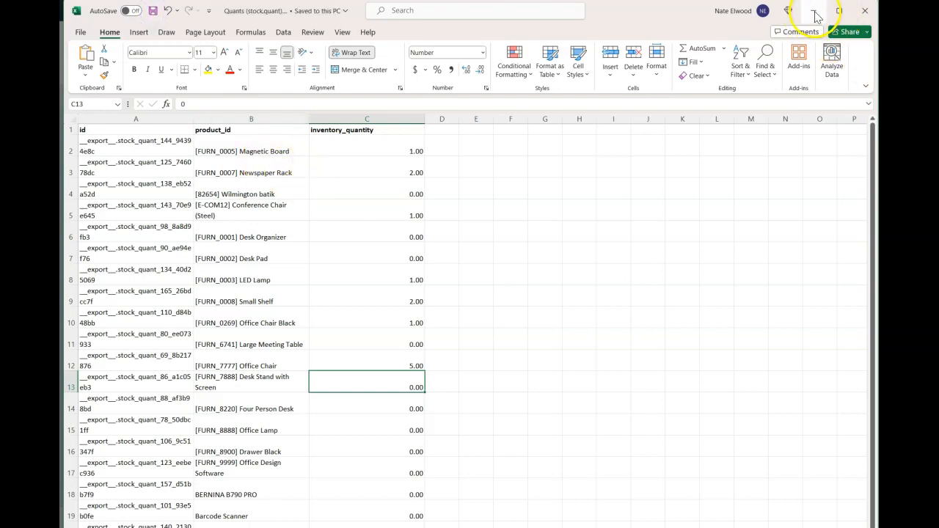
click(816, 13)
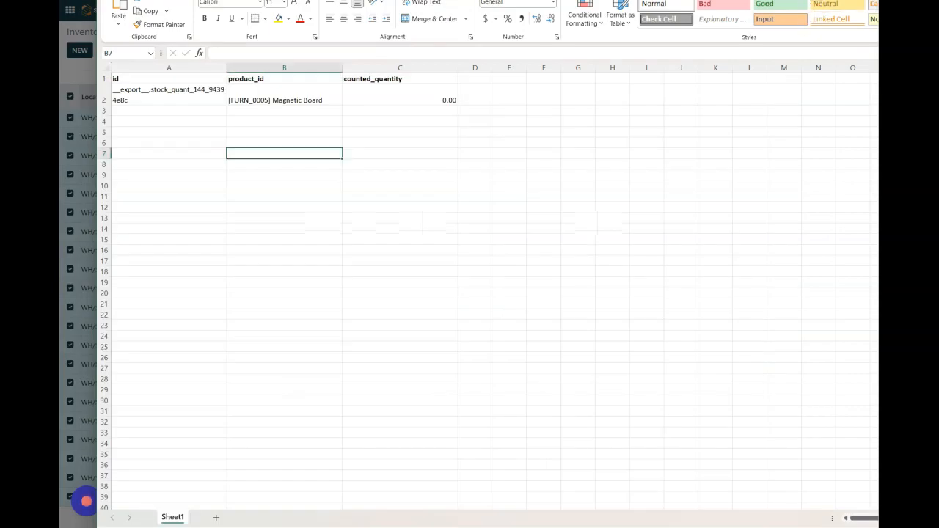
key(alt+F4)
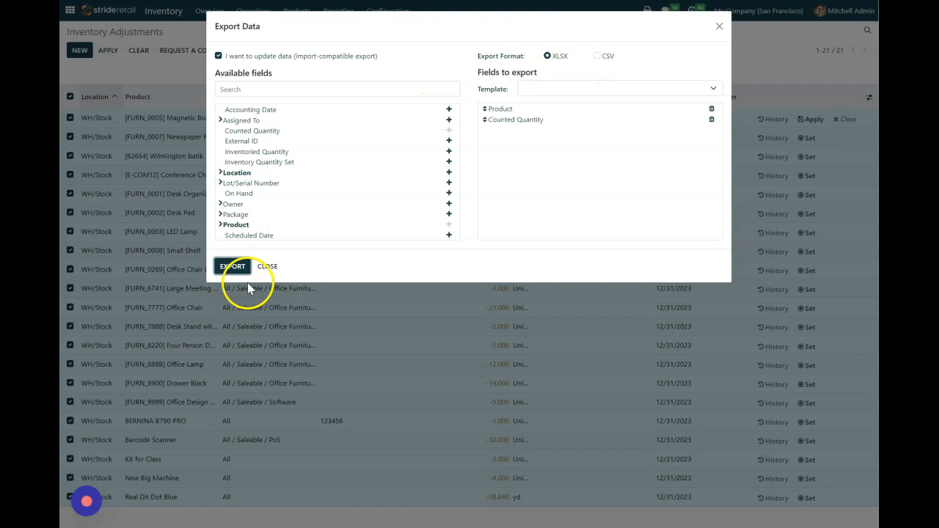
click(267, 266)
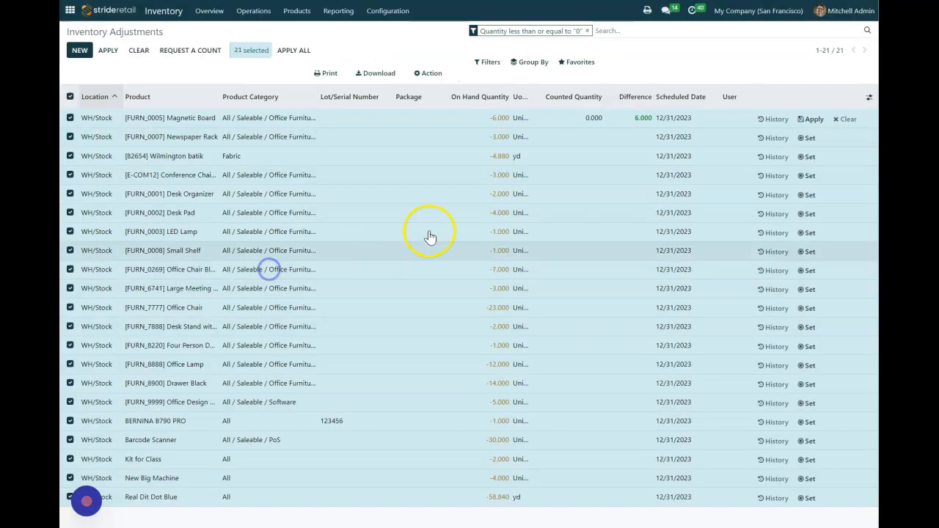
Step: Deselect all records and import Quants (stock.quant) (3).xlsx into Inventory Adjustments, leaving the product_id column unmapped
click(70, 96)
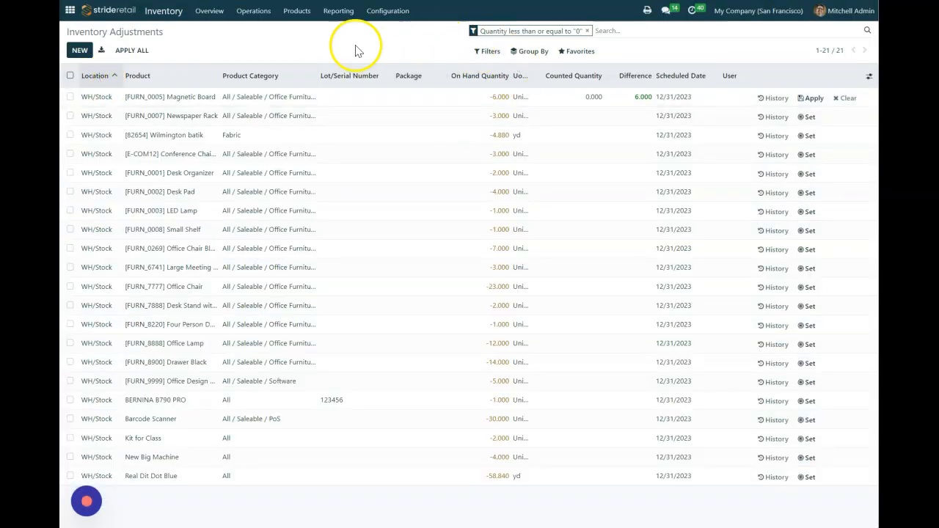
click(579, 53)
click(580, 91)
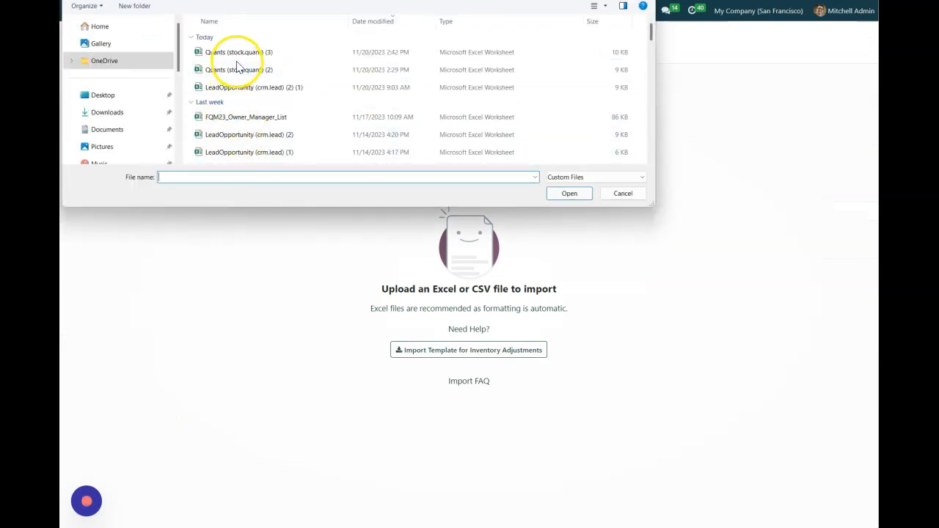
click(238, 57)
click(567, 193)
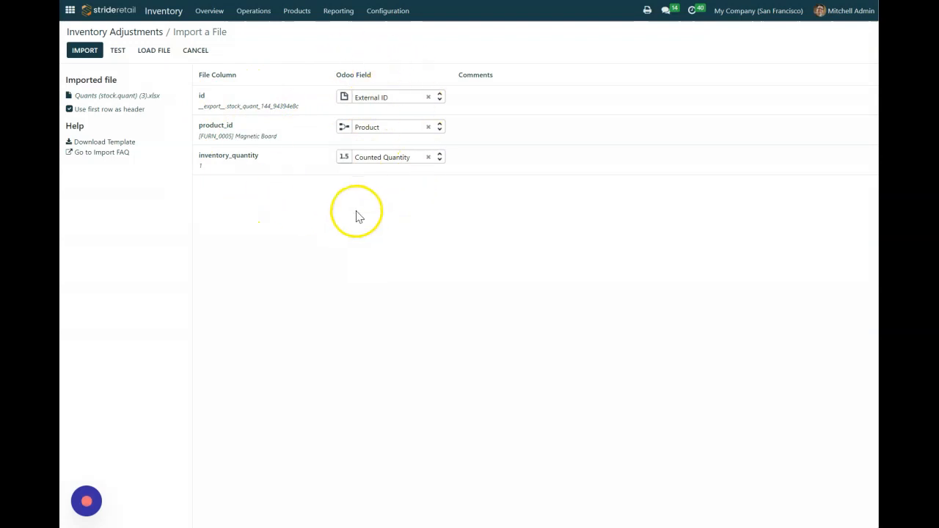
click(429, 128)
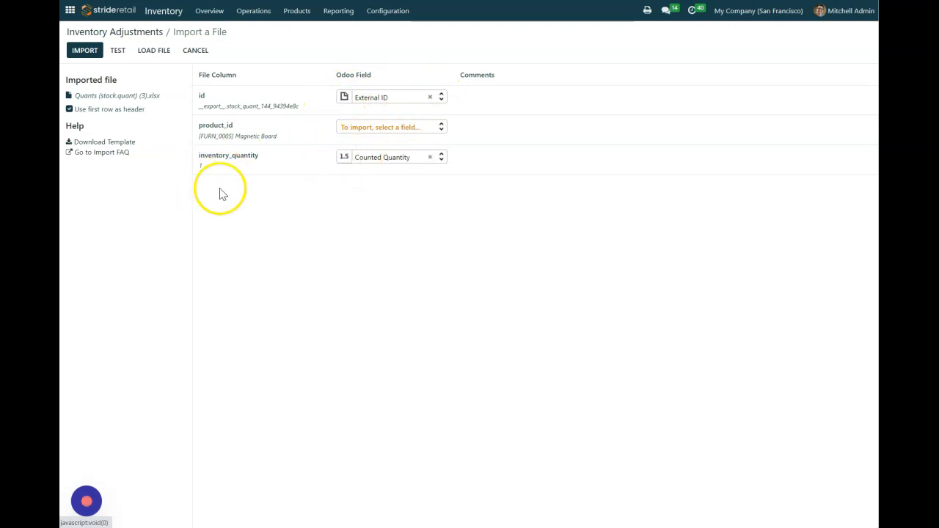
click(84, 51)
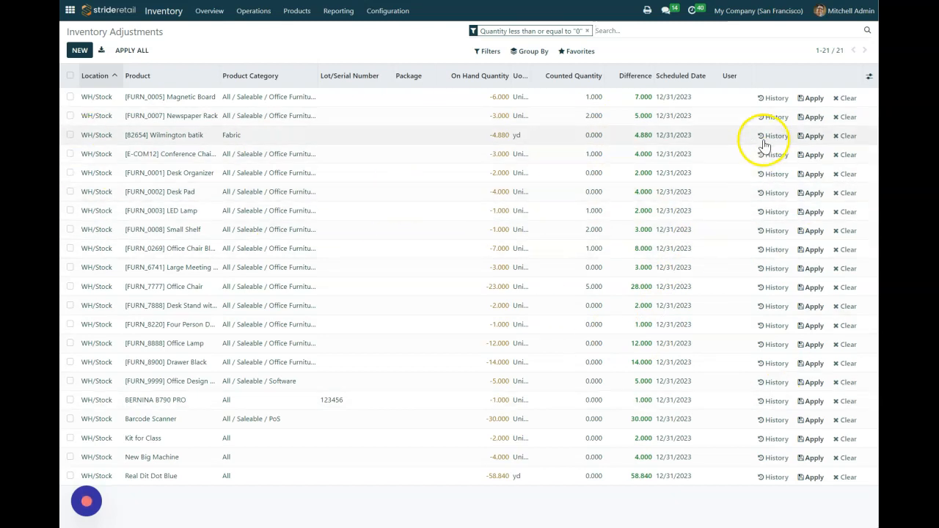
Step: Select all the listed inventory adjustments and apply all their counted quantities with the reason Quantity Updated
click(818, 252)
click(71, 77)
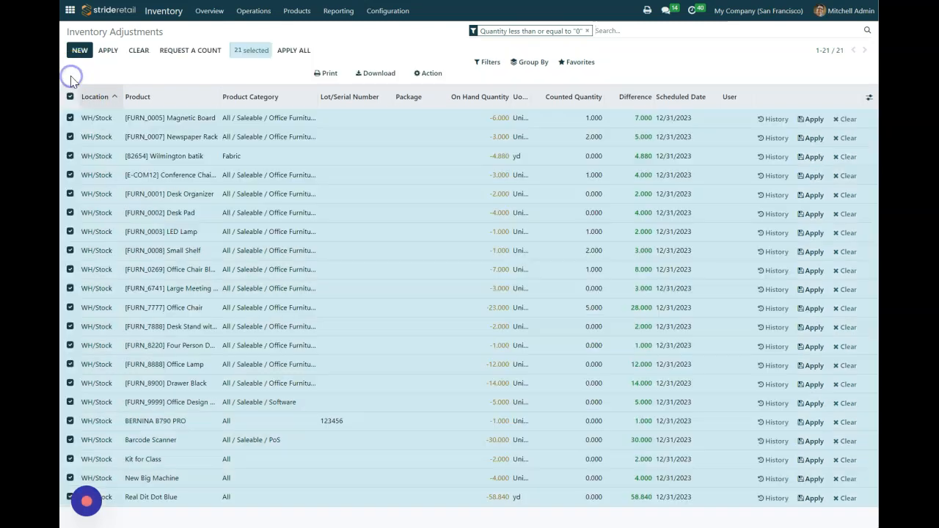
click(429, 73)
click(415, 72)
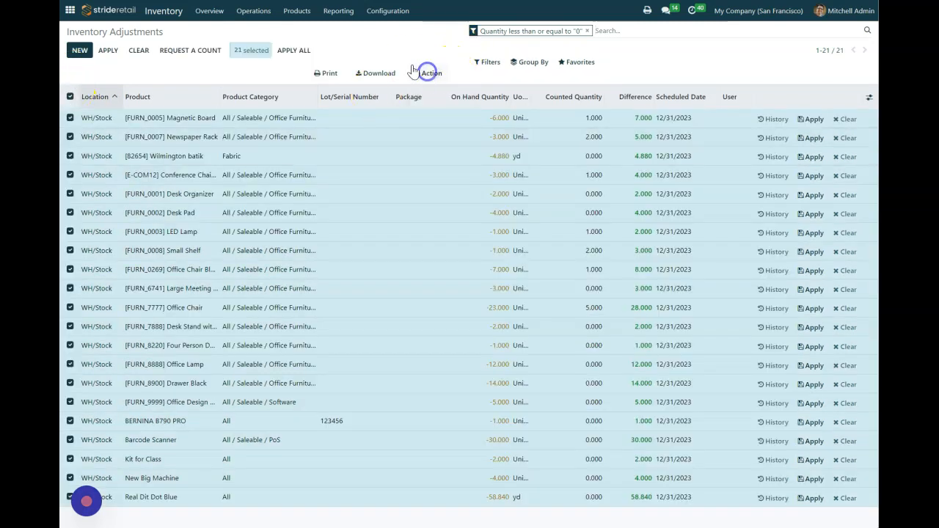
click(294, 51)
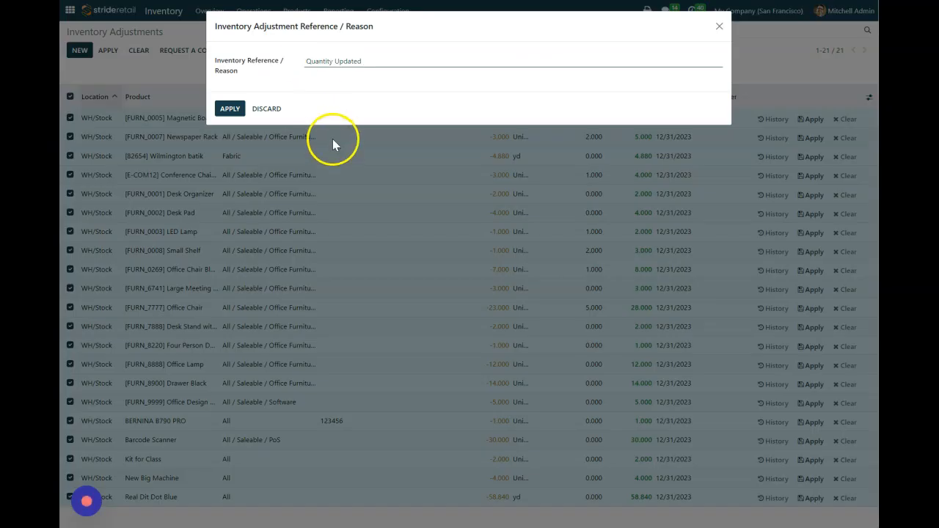
click(230, 109)
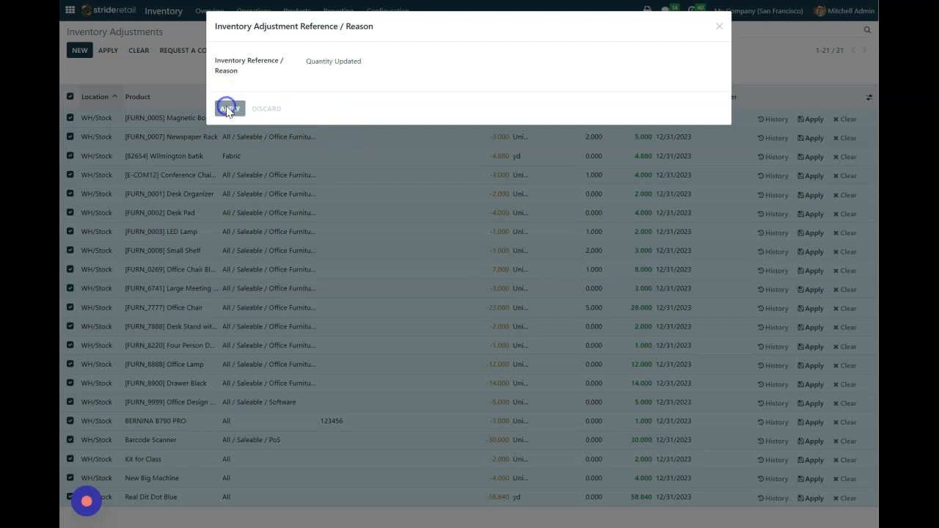